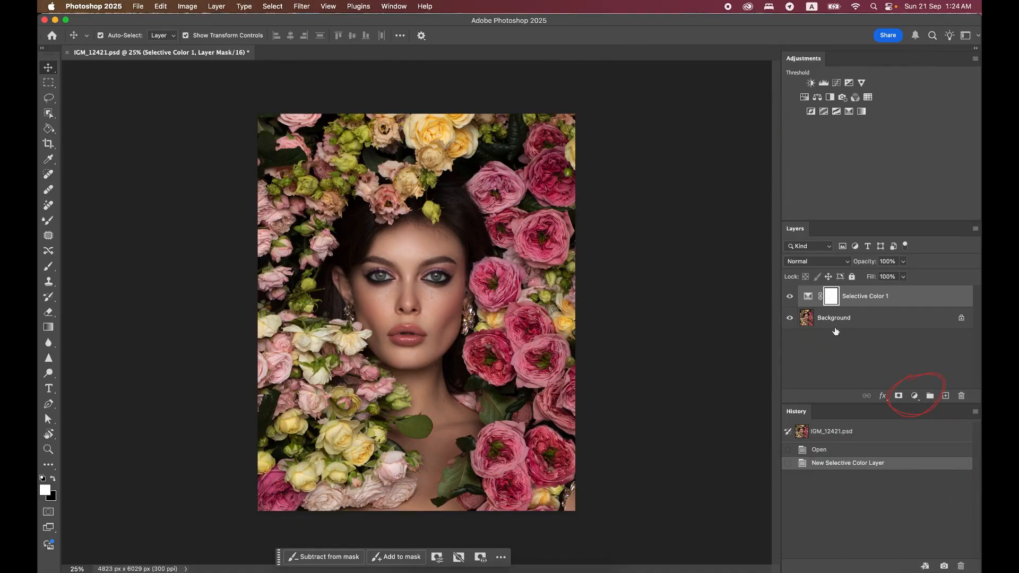
left_click(842, 324)
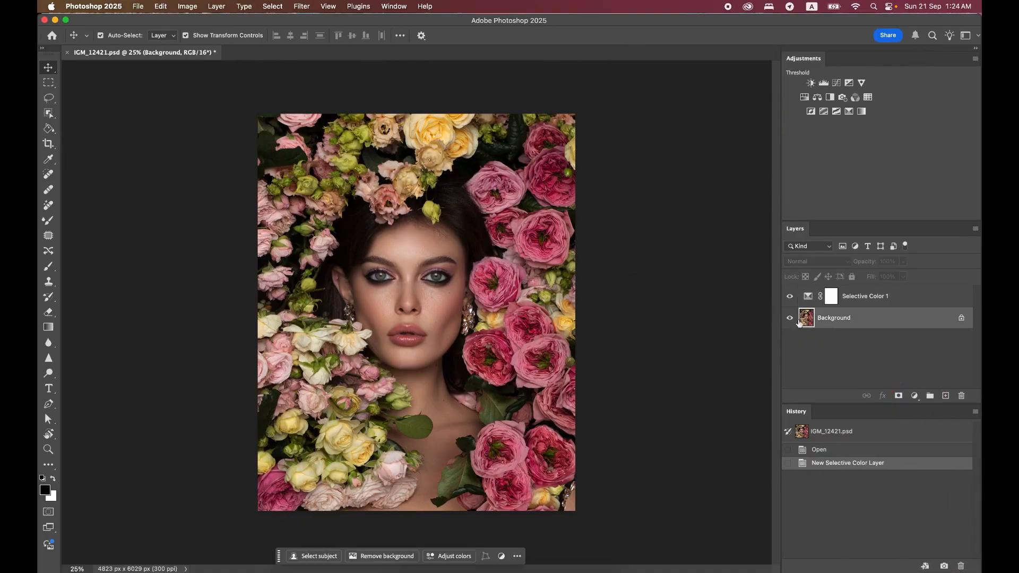
left_click(191, 6)
mouse_move(202, 40)
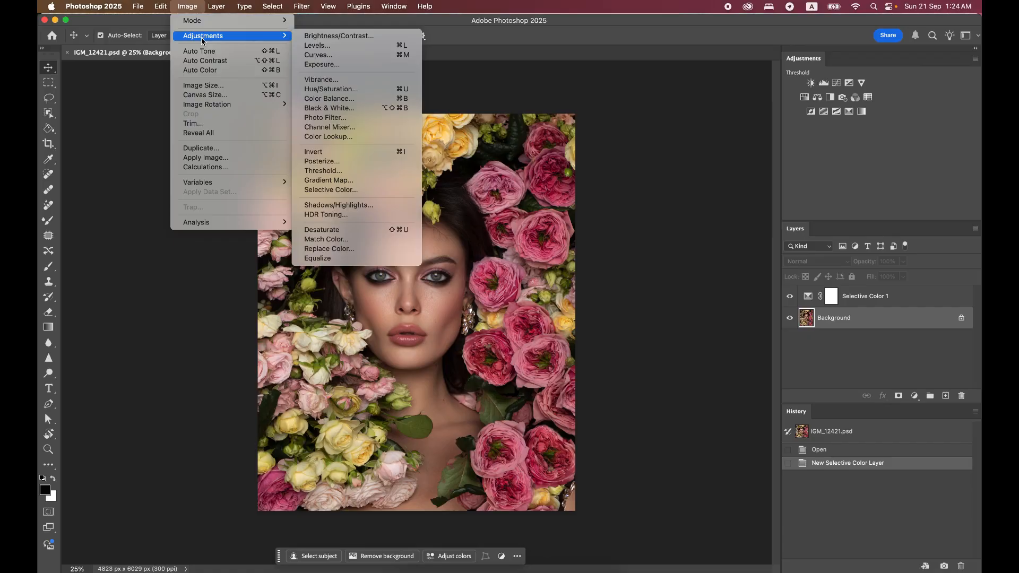
left_click(355, 190)
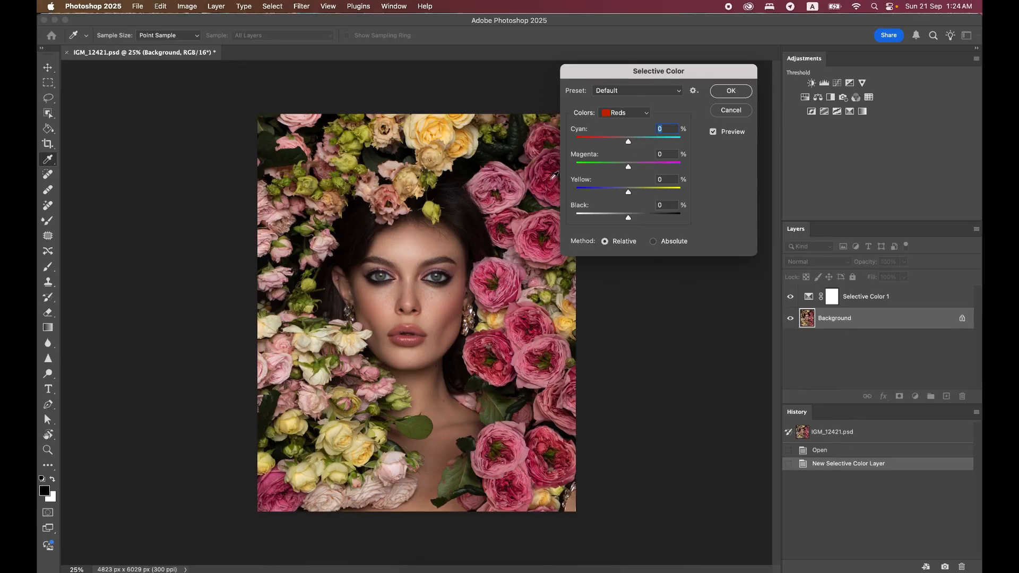
left_click(731, 110)
Open the properties of the Selective Color 1 adjustment layer and choose Reds as the color range
left_click(854, 301)
double_click(809, 296)
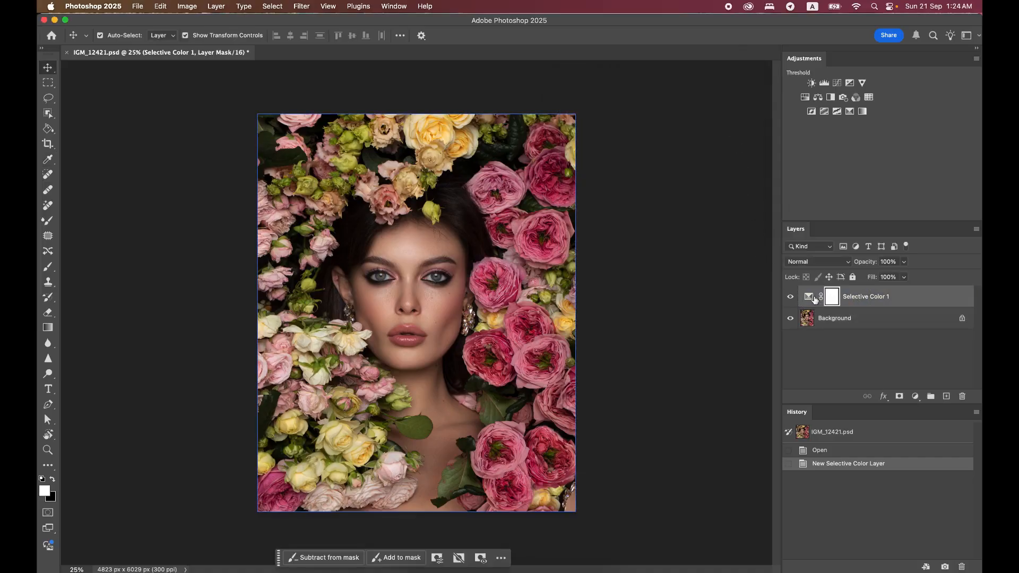
left_click_drag(628, 118, 644, 113)
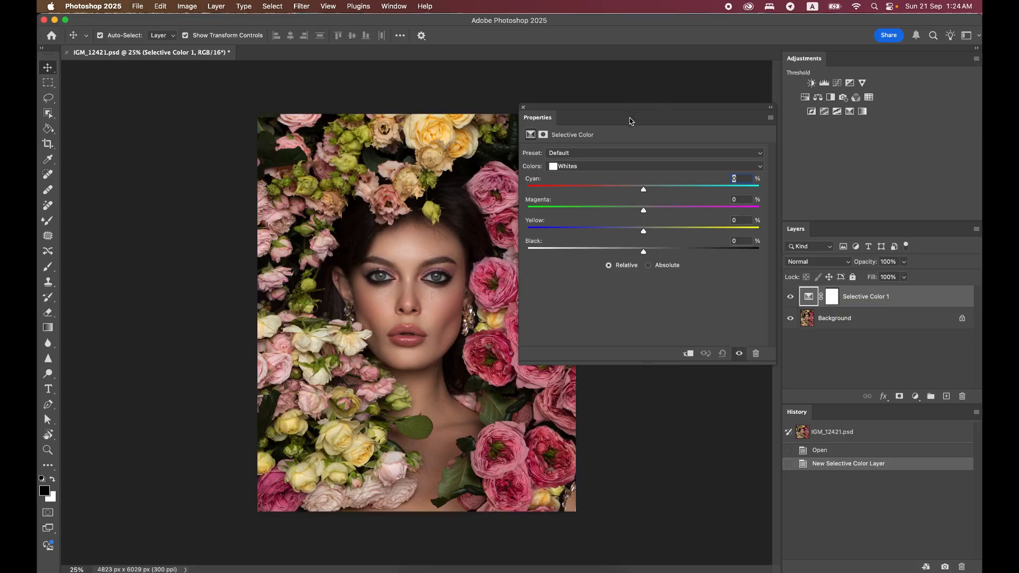
left_click_drag(628, 119, 560, 146)
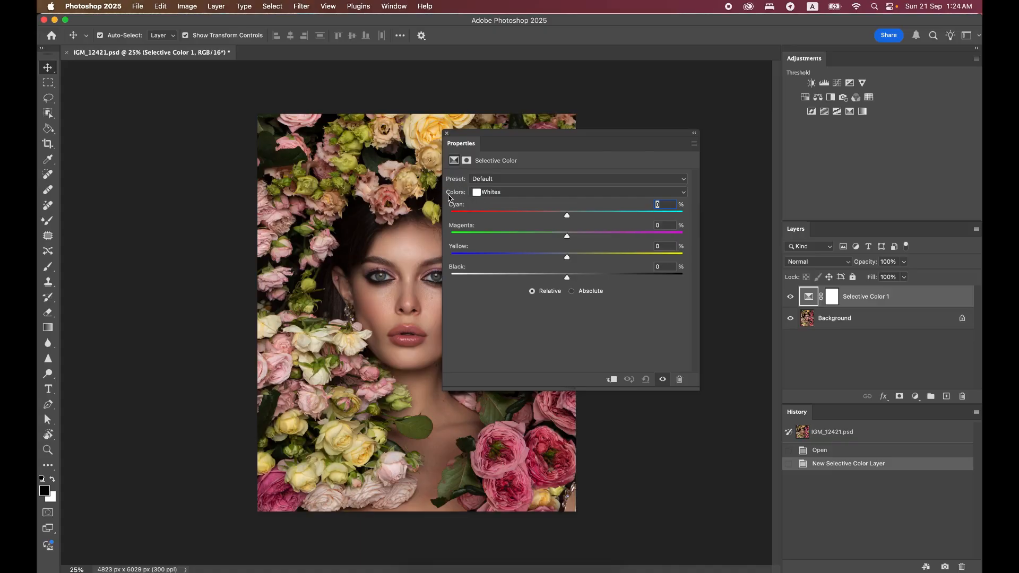
left_click(505, 193)
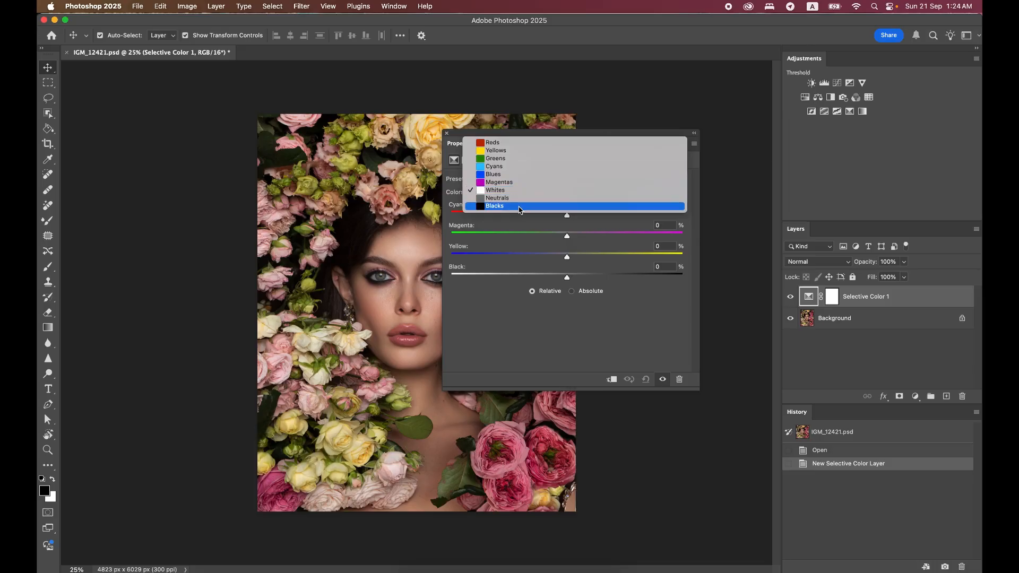
left_click(498, 143)
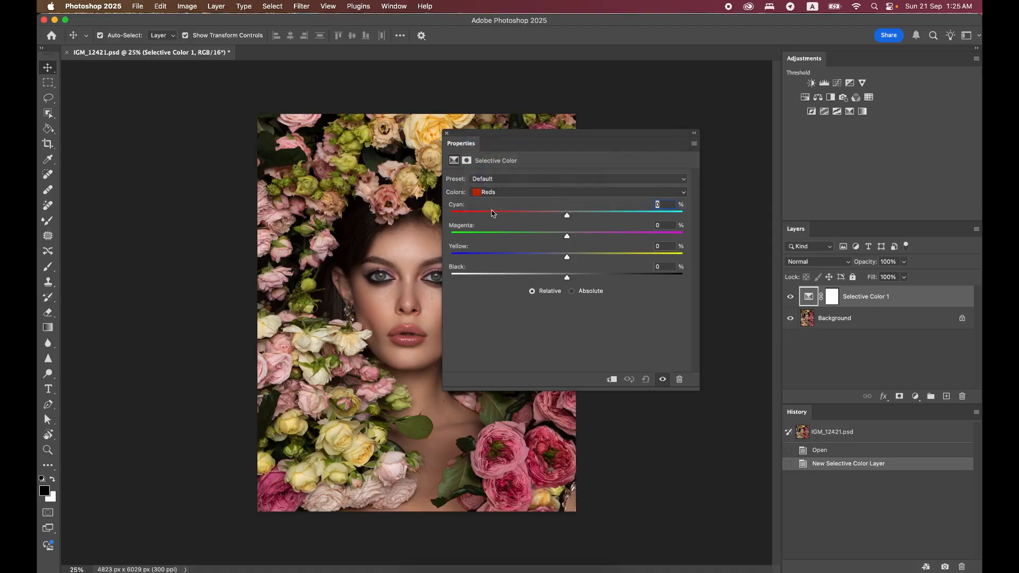
left_click_drag(533, 144, 625, 137)
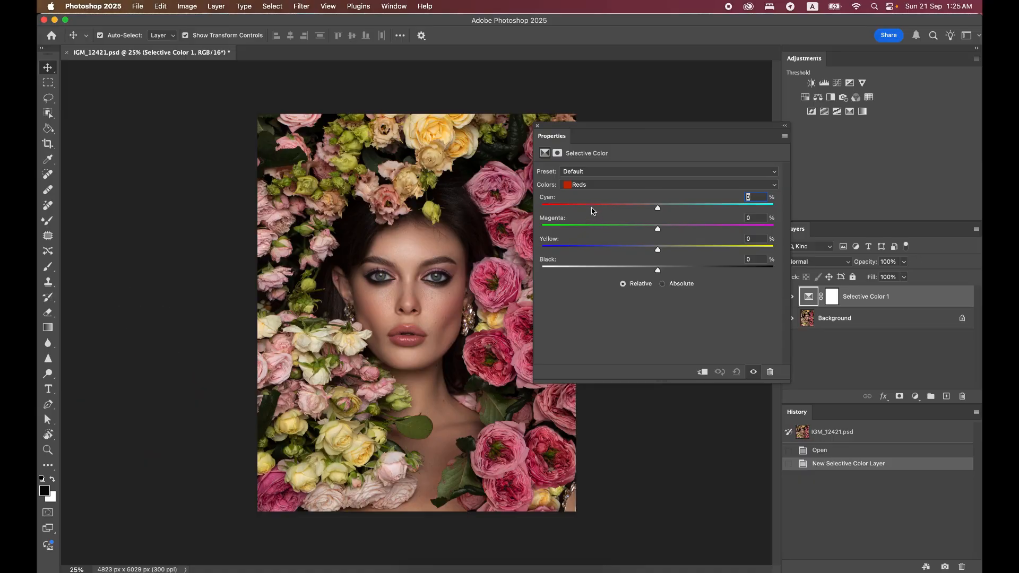
Examine the available color ranges, viewing Whites and Blacks before returning to Reds, with the properties moved clear of the portrait
left_click(595, 186)
left_click(621, 186)
left_click(605, 185)
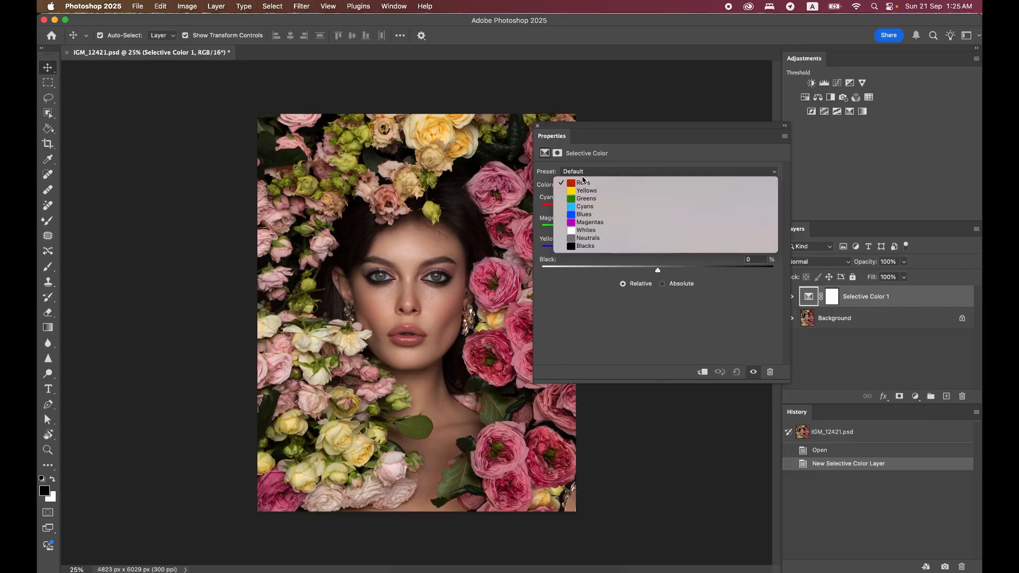
left_click(590, 234)
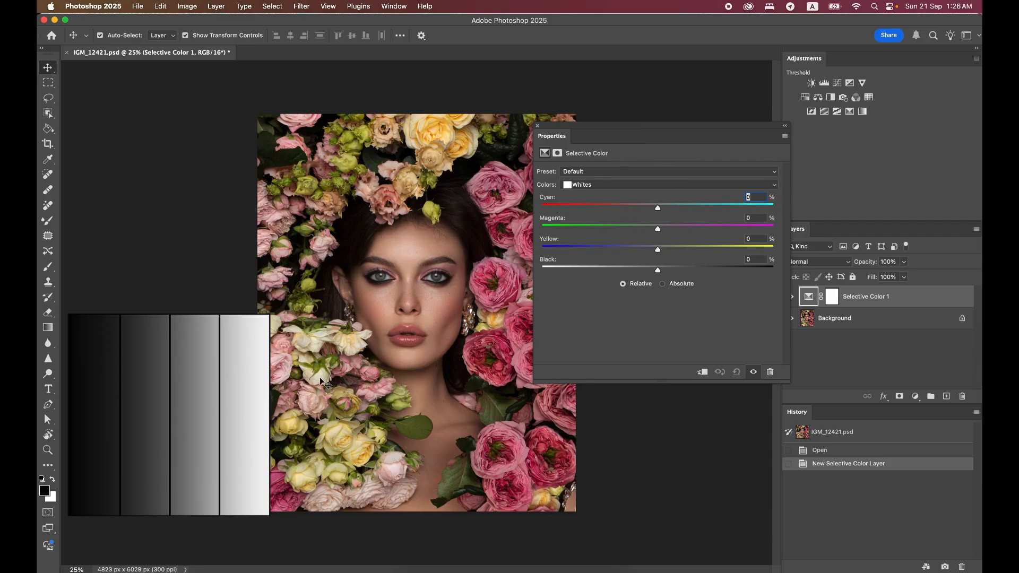
left_click(595, 186)
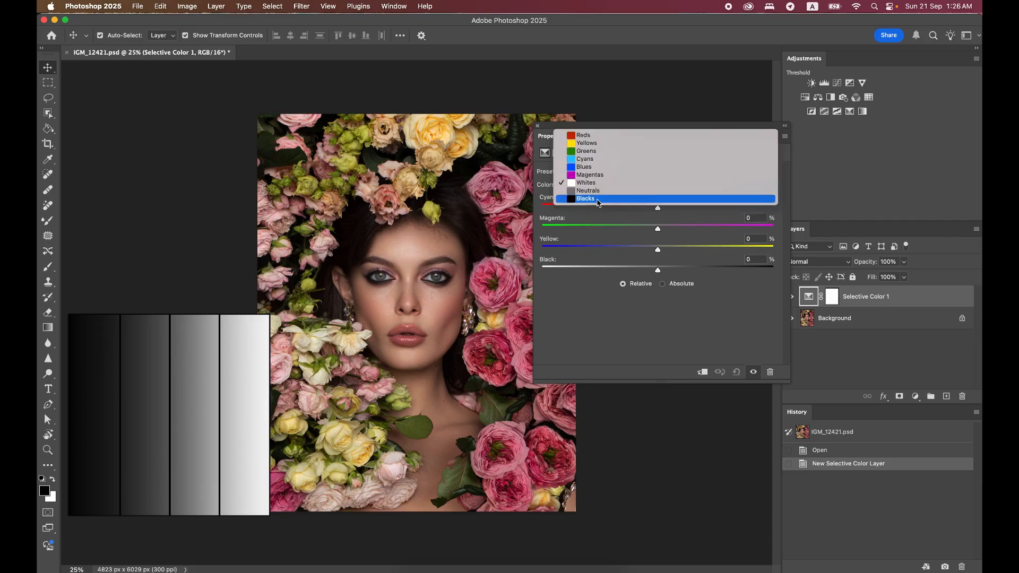
left_click(596, 200)
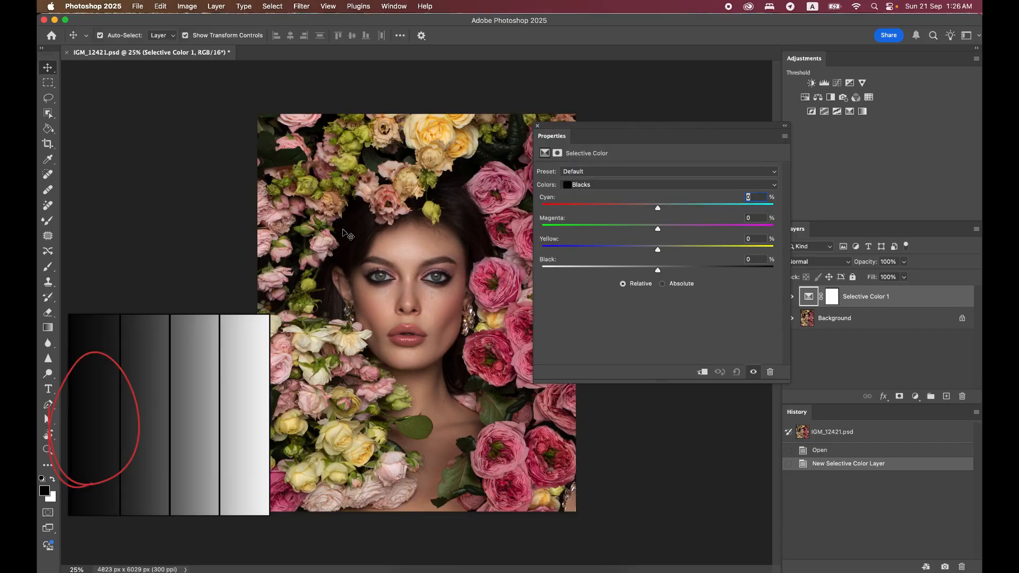
left_click(576, 185)
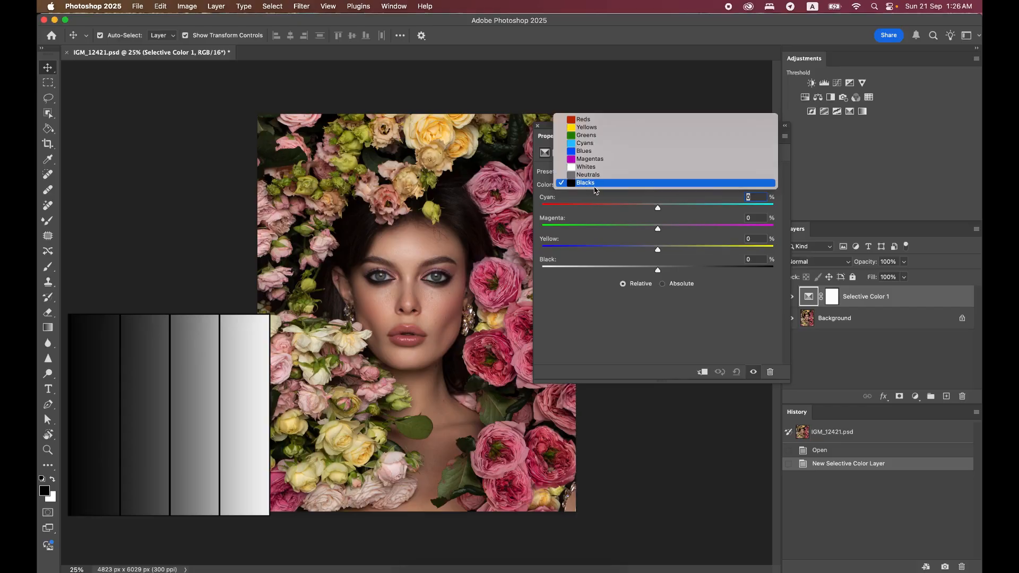
left_click(595, 188)
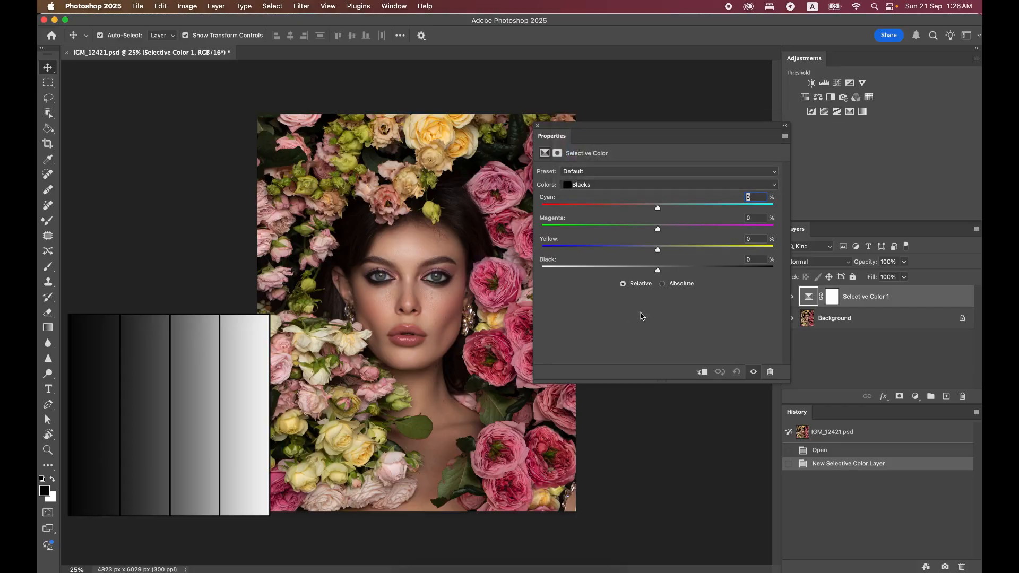
left_click(606, 186)
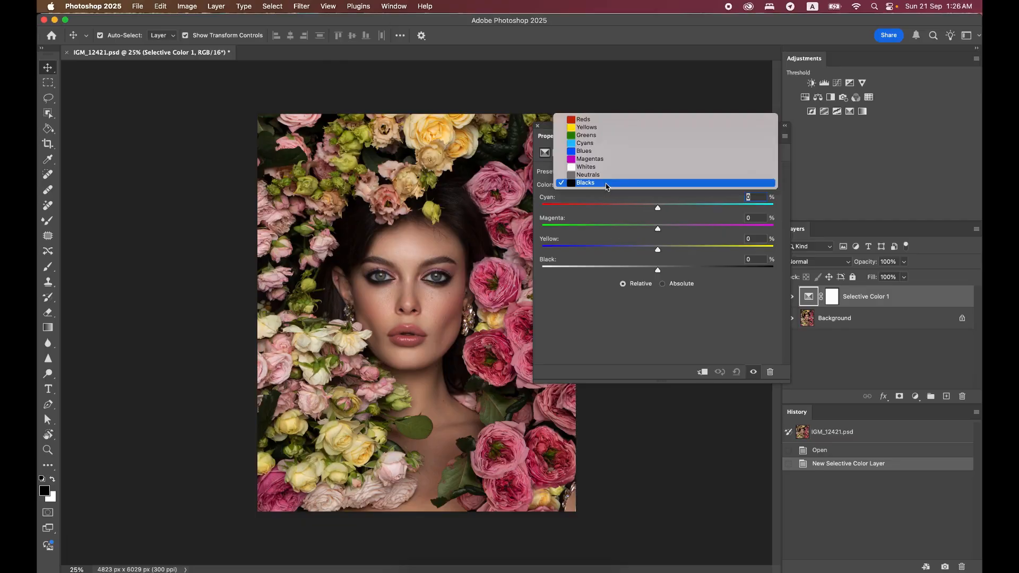
left_click(595, 116)
left_click_drag(618, 134, 666, 105)
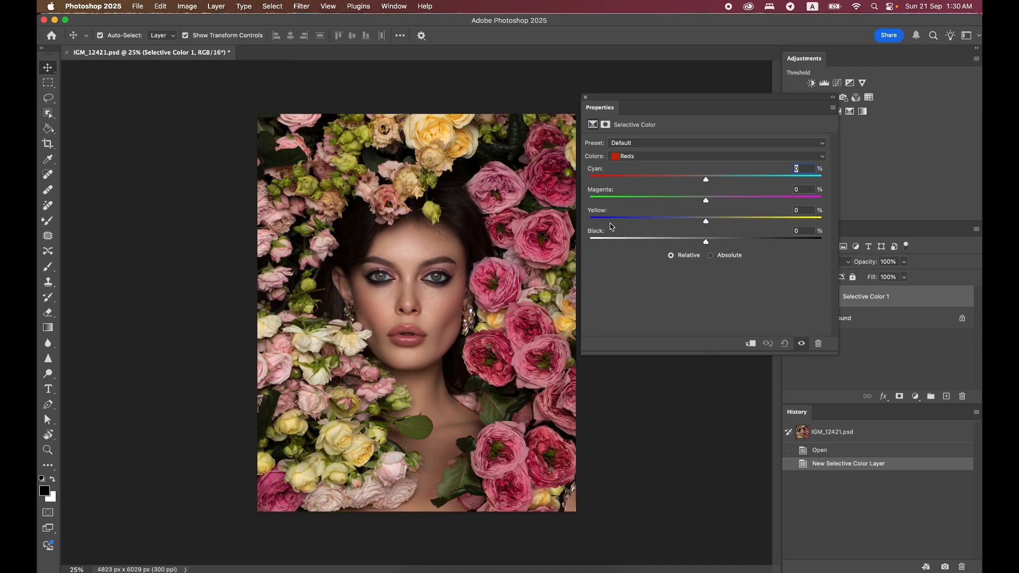
left_click(645, 158)
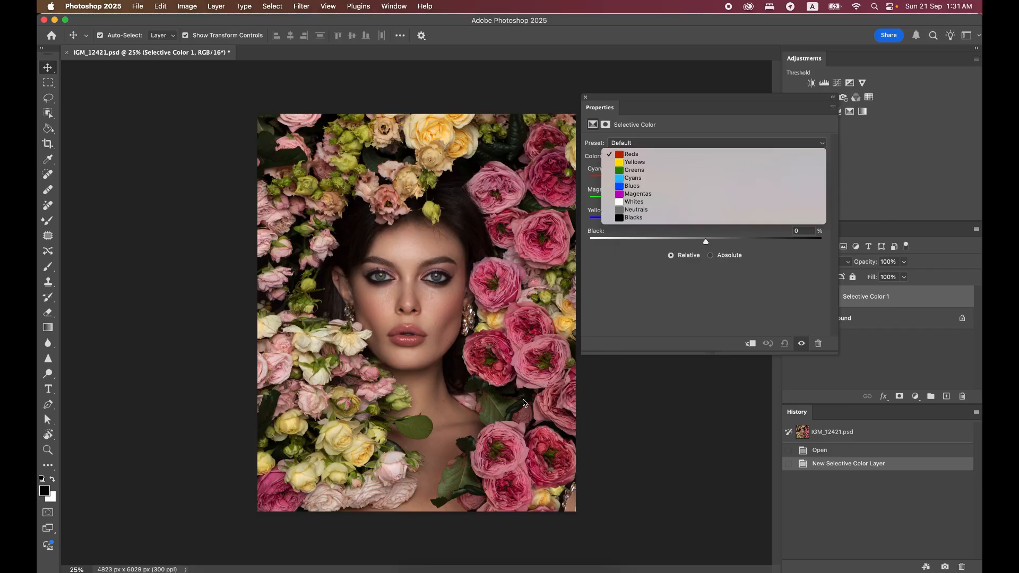
left_click(639, 307)
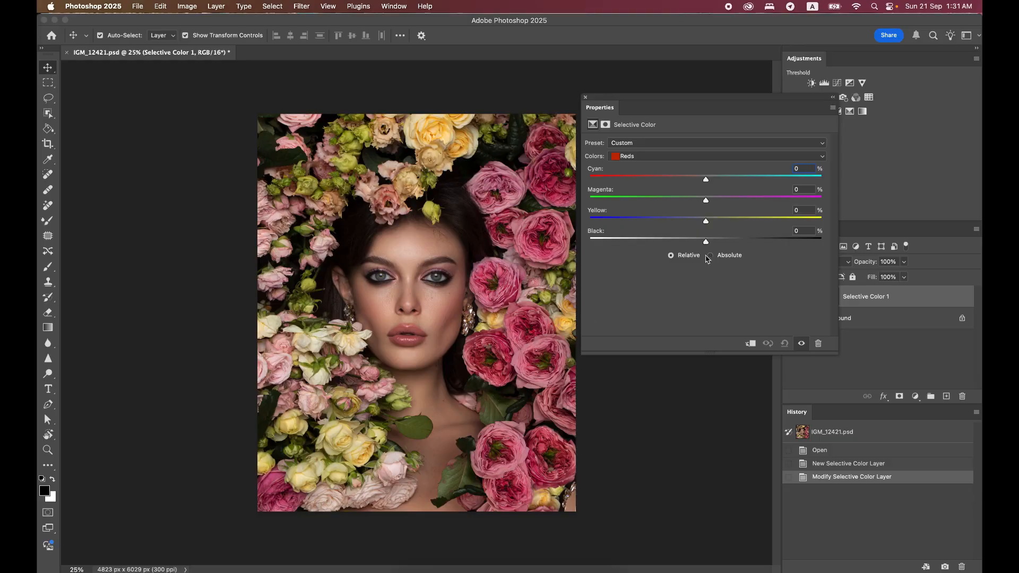
Try Yellow at -2% and Black at -64% for the Reds, and reset Black to 0%
left_click_drag(709, 223, 611, 223)
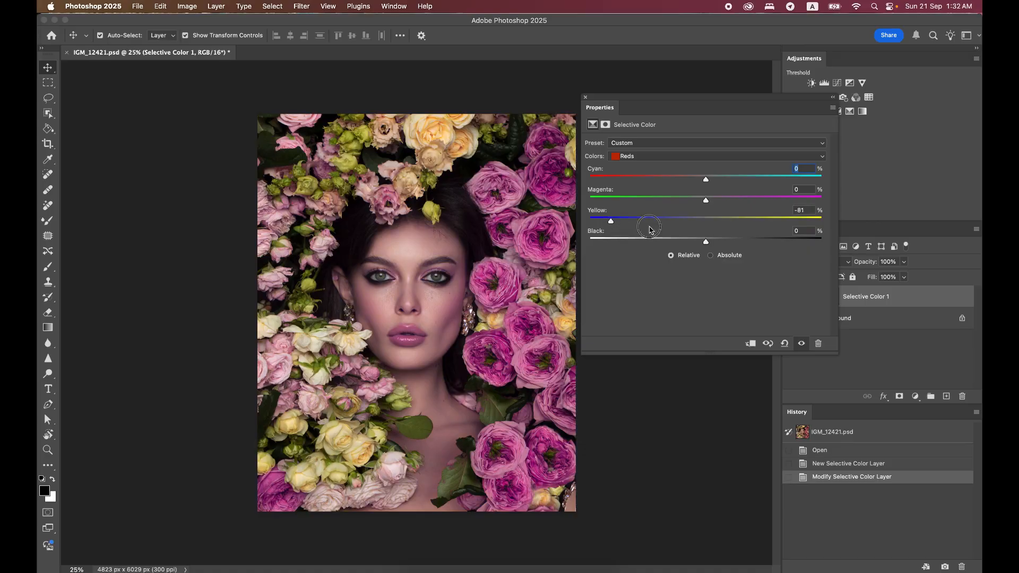
left_click(703, 221)
left_click_drag(707, 242, 631, 244)
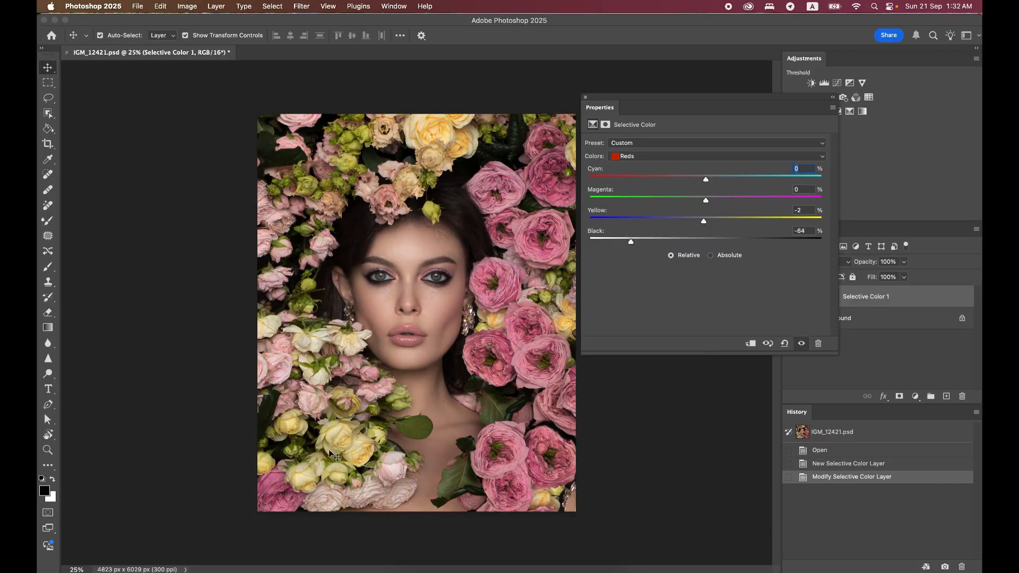
left_click(804, 231)
type("0")
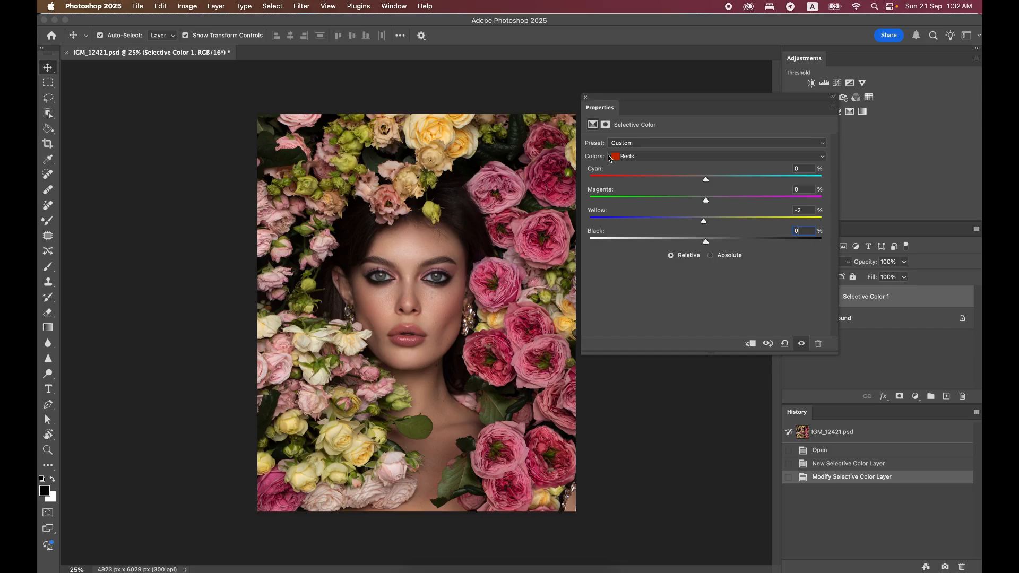
Set the Reds range to -62% Cyan and -63% Yellow in the Selective Color adjustment
left_click(651, 156)
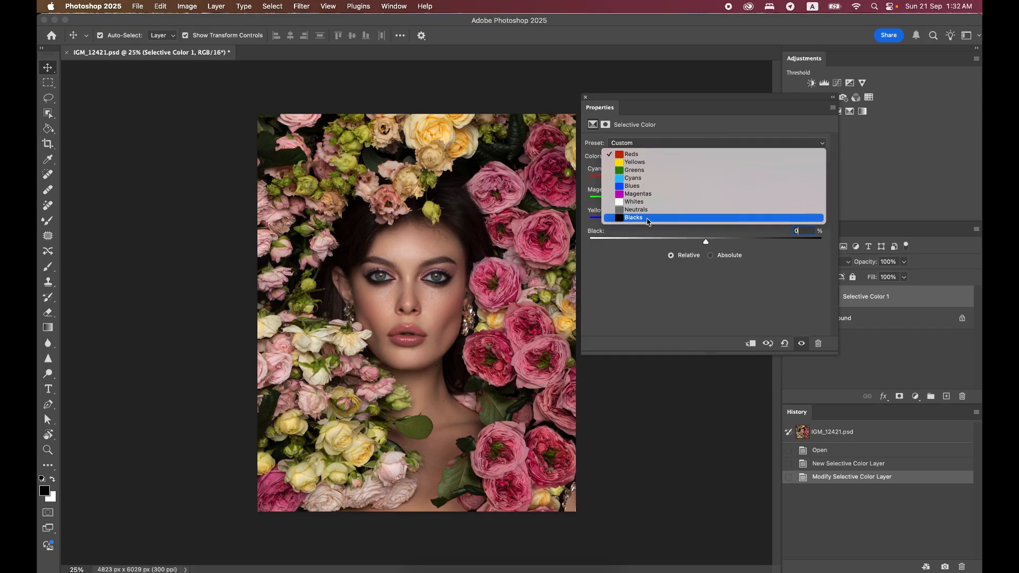
left_click(631, 155)
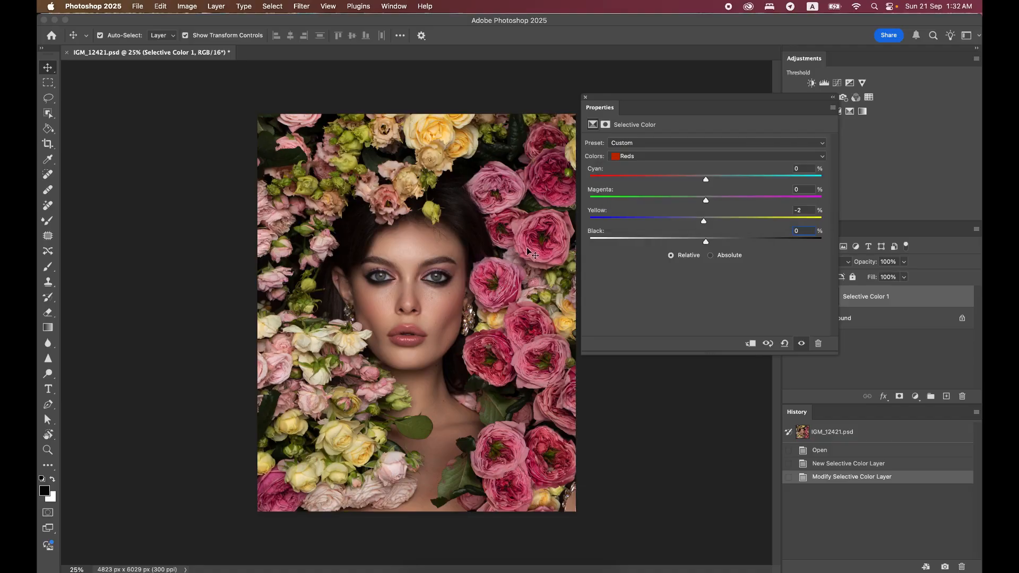
left_click_drag(706, 179, 634, 180)
left_click_drag(704, 221, 633, 223)
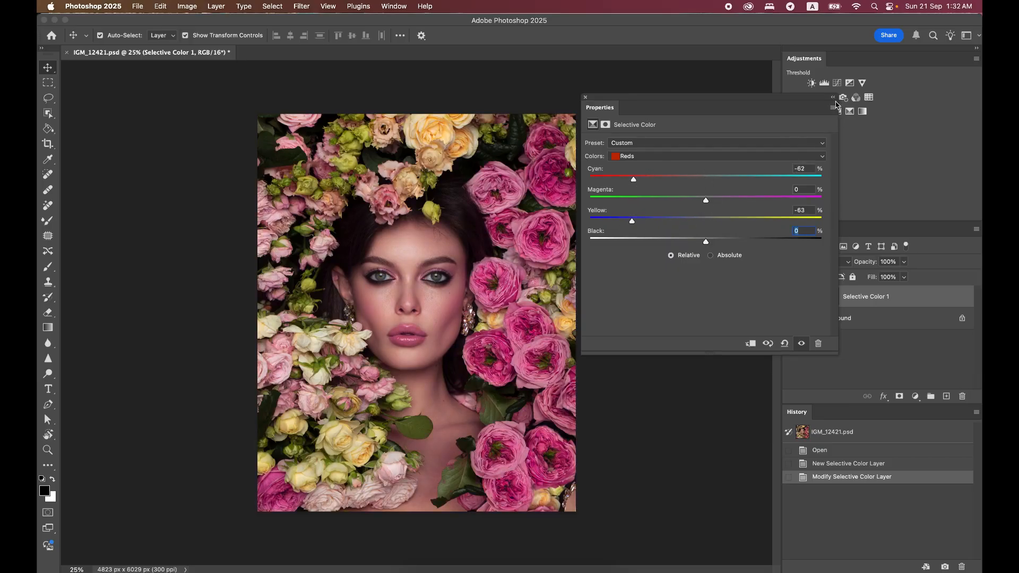
Collapse the adjustment's properties and select the layer mask of Selective Color 1
left_click(835, 100)
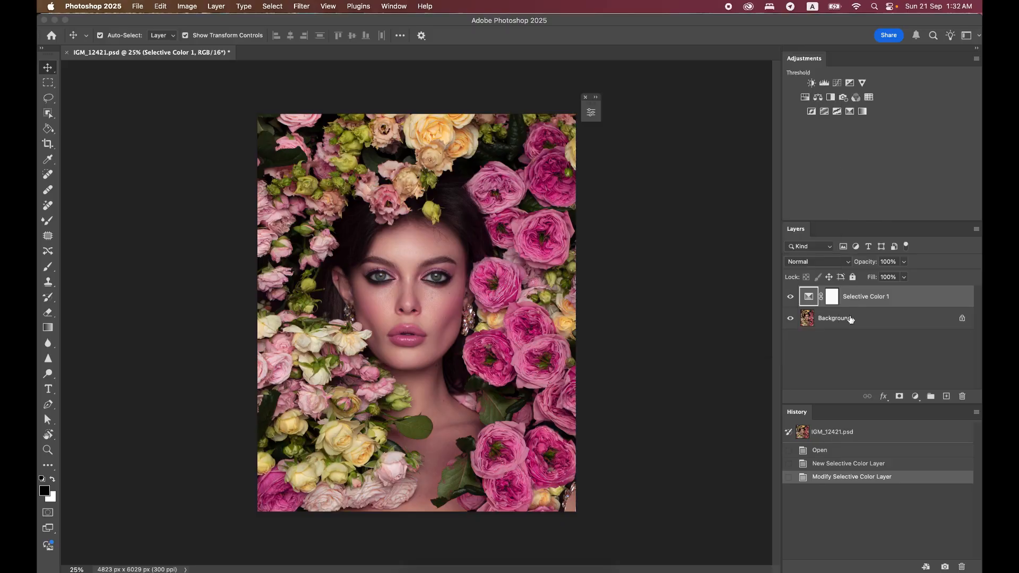
left_click(826, 303)
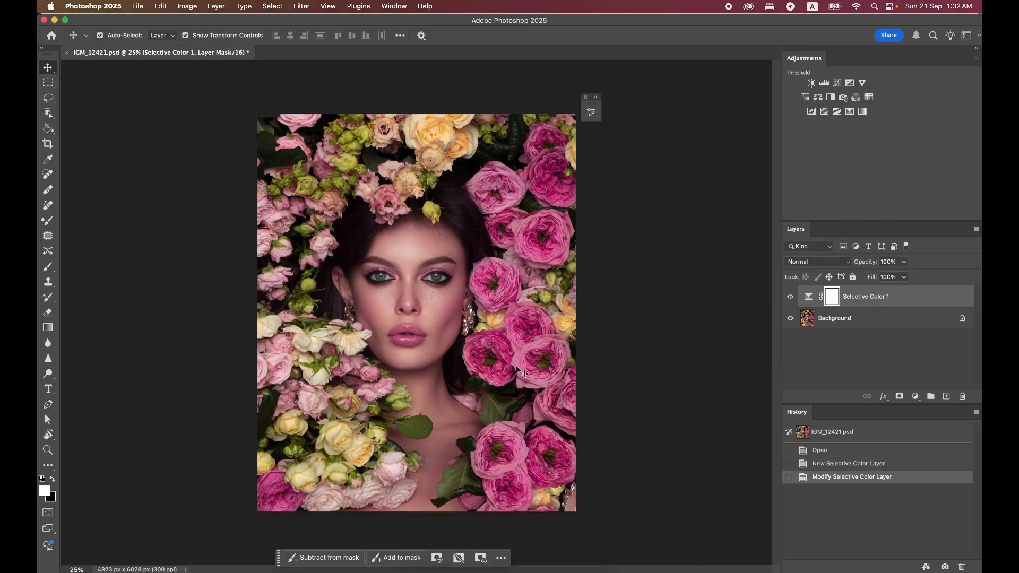